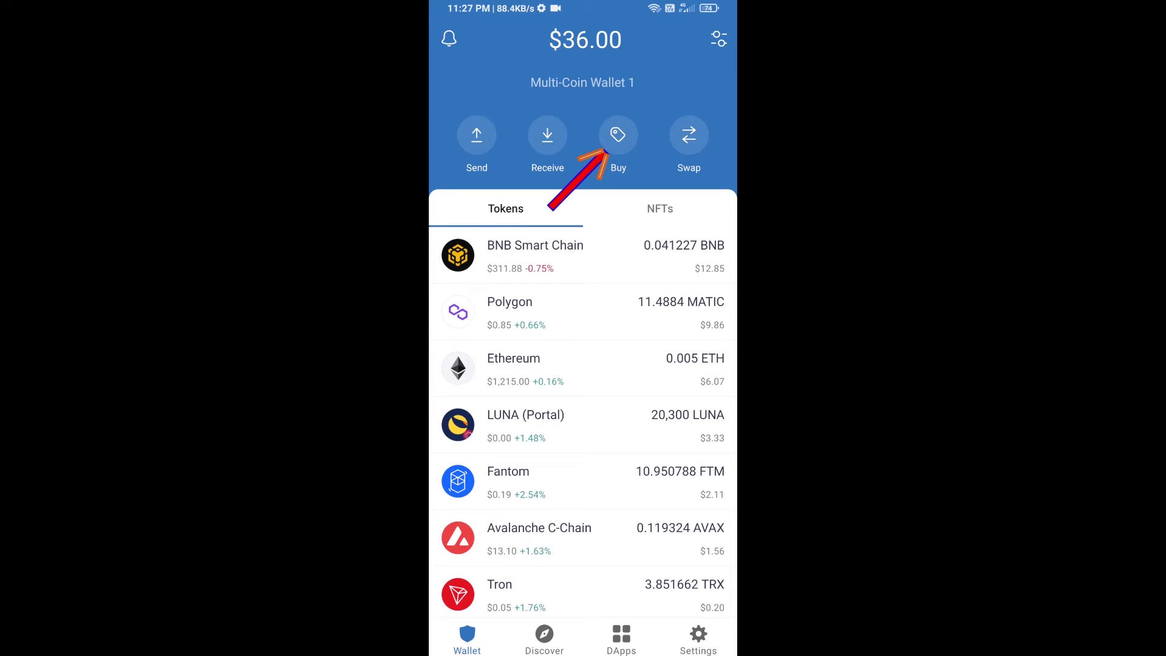
# Start a coin purchase, lower the amount to $50, then abandon it
pyautogui.click(617, 135)
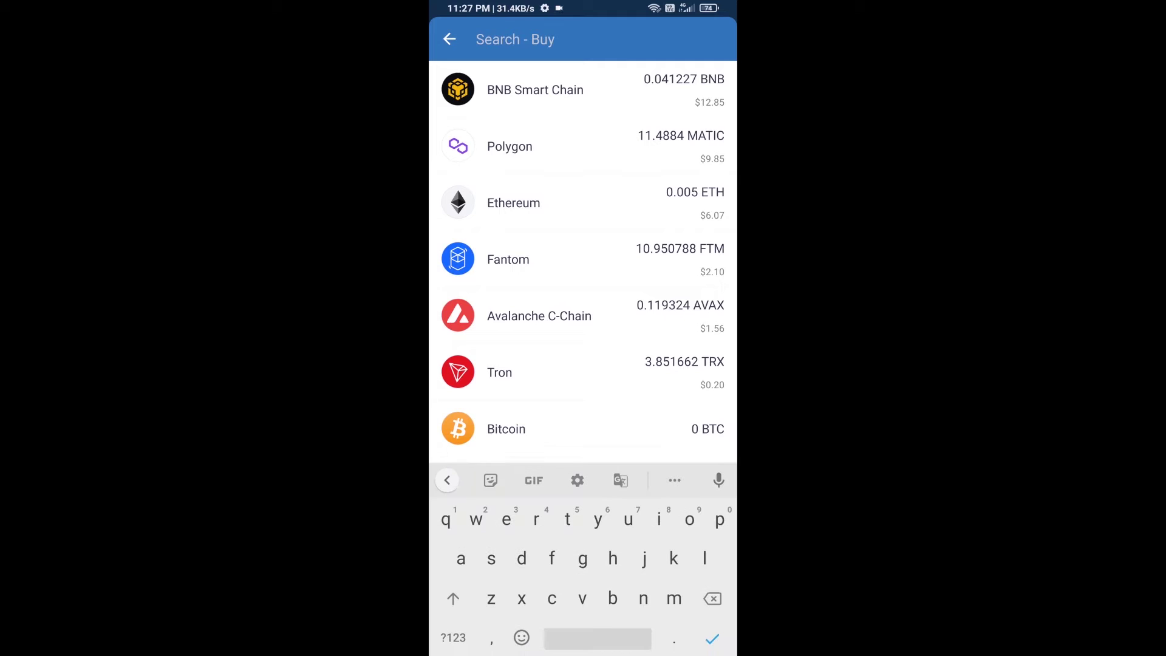
pyautogui.write('bnb')
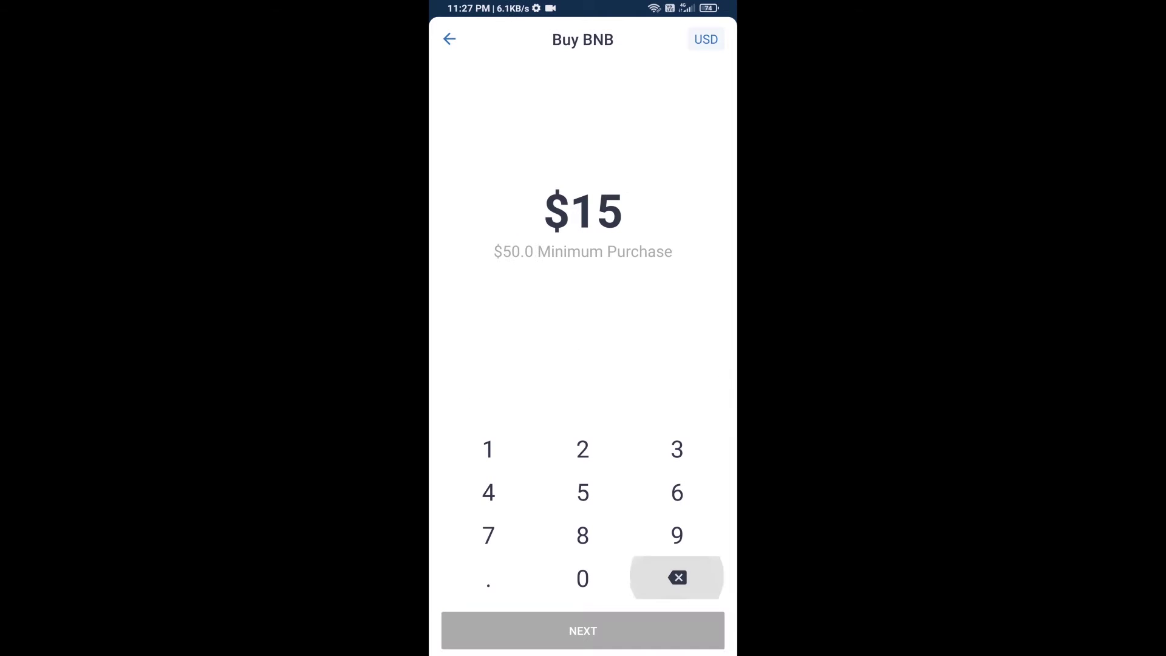
pyautogui.click(582, 492)
pyautogui.click(582, 578)
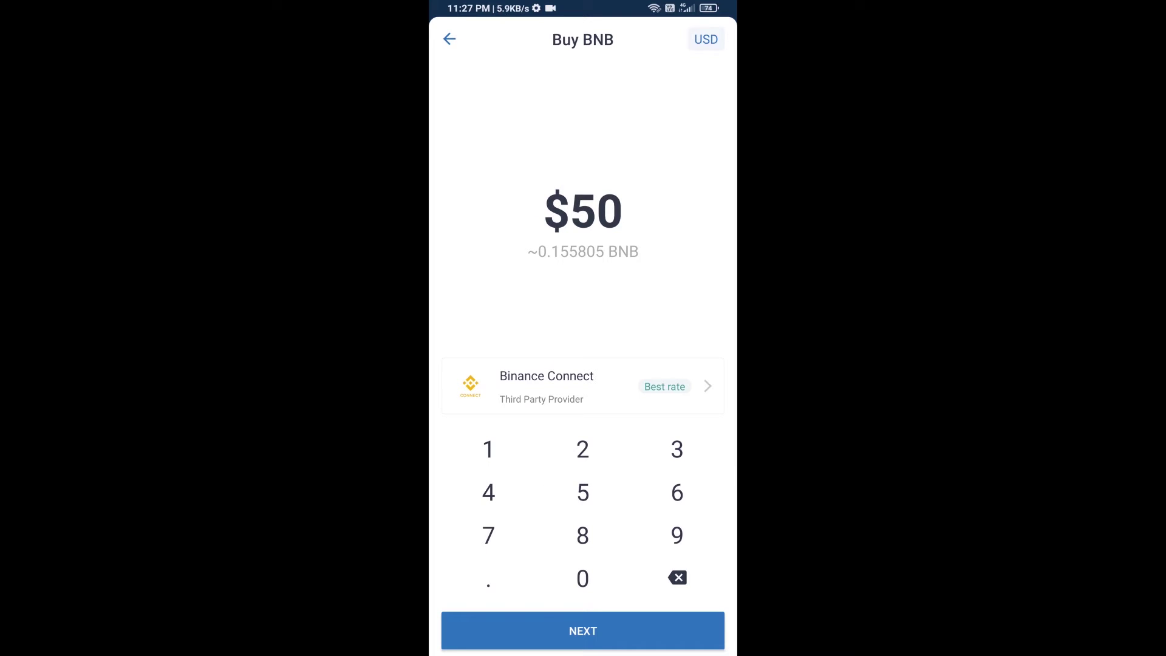
pyautogui.click(450, 38)
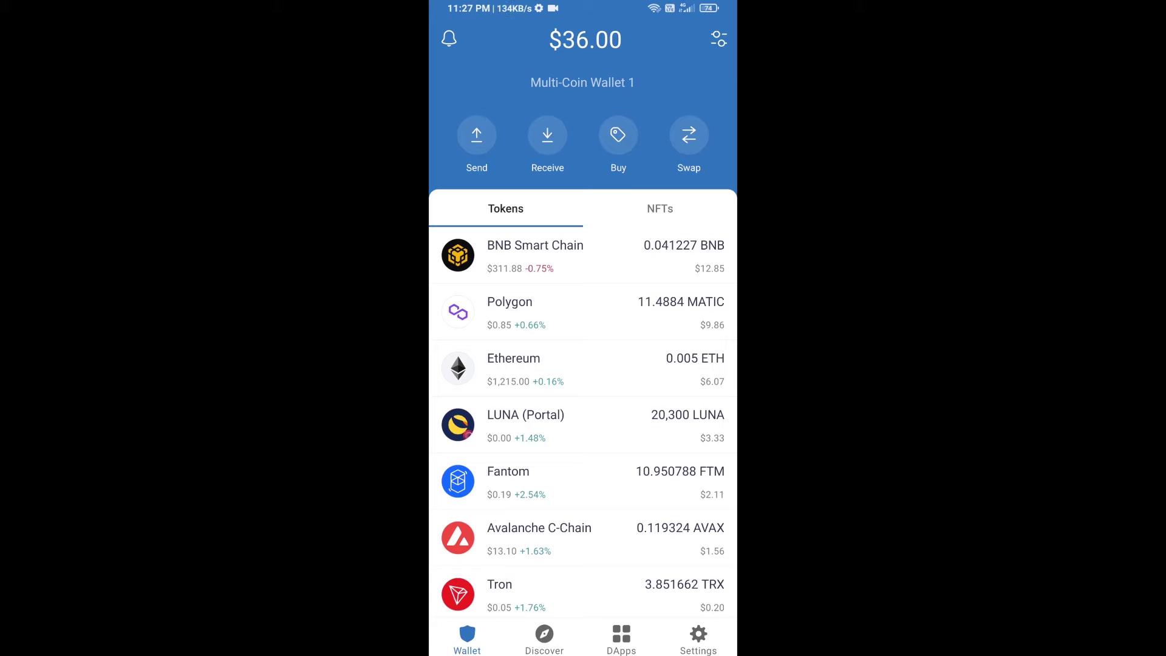
# Check the BNB Smart Chain coin details, then go to the DApps browser
pyautogui.click(547, 255)
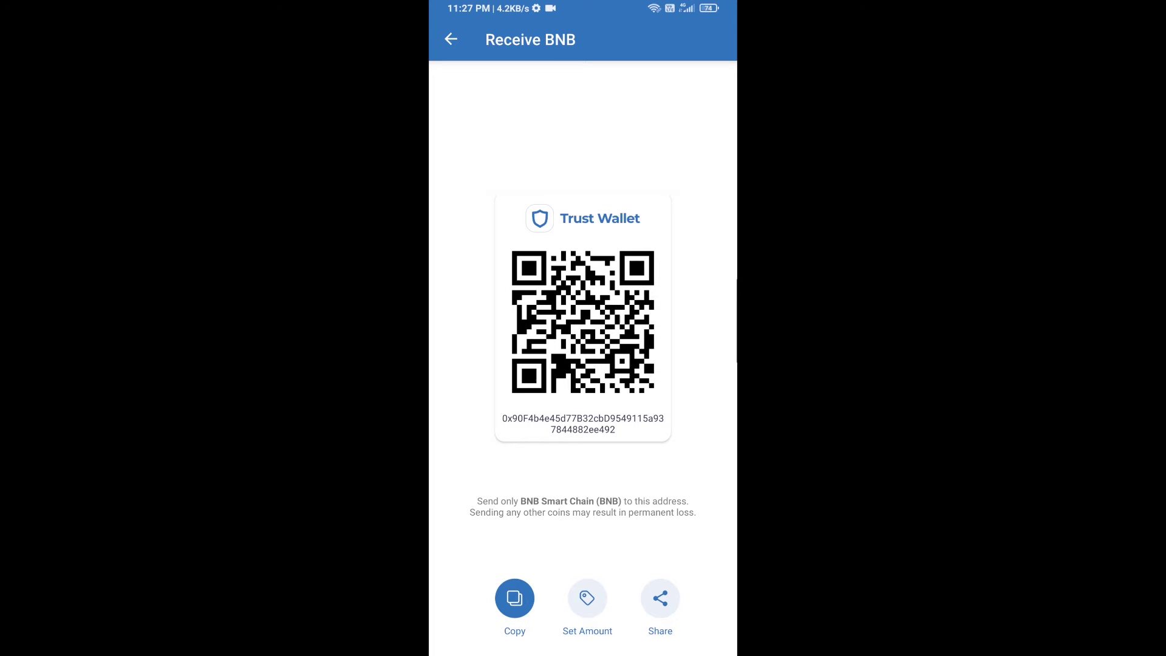
pyautogui.click(451, 40)
pyautogui.click(452, 39)
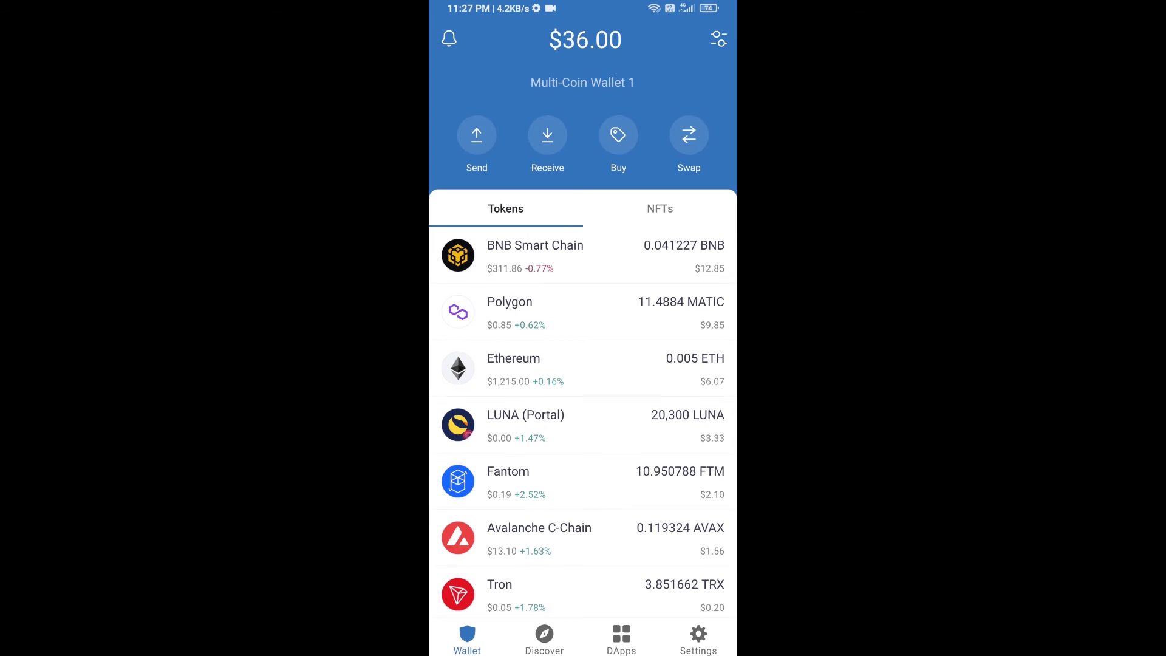
pyautogui.click(622, 640)
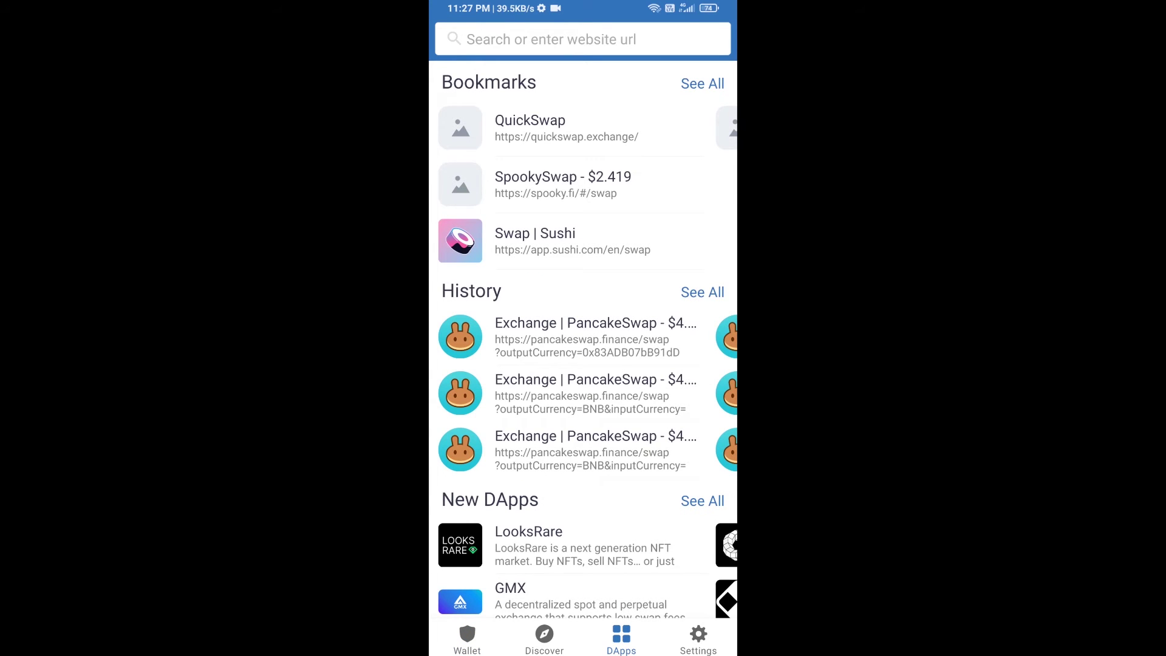
pyautogui.scroll(-5, 583, 340)
pyautogui.scroll(-3, 584, 340)
pyautogui.scroll(-3, 583, 340)
pyautogui.scroll(-3, 584, 340)
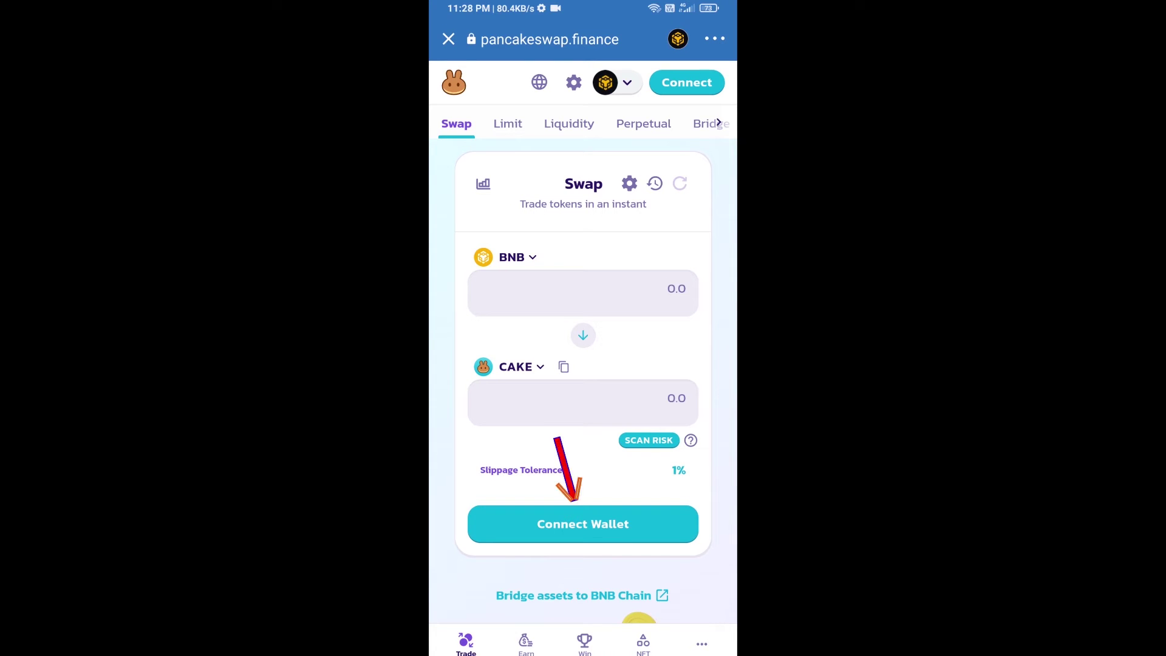
# Connect PancakeSwap to the Trust Wallet account
pyautogui.click(583, 524)
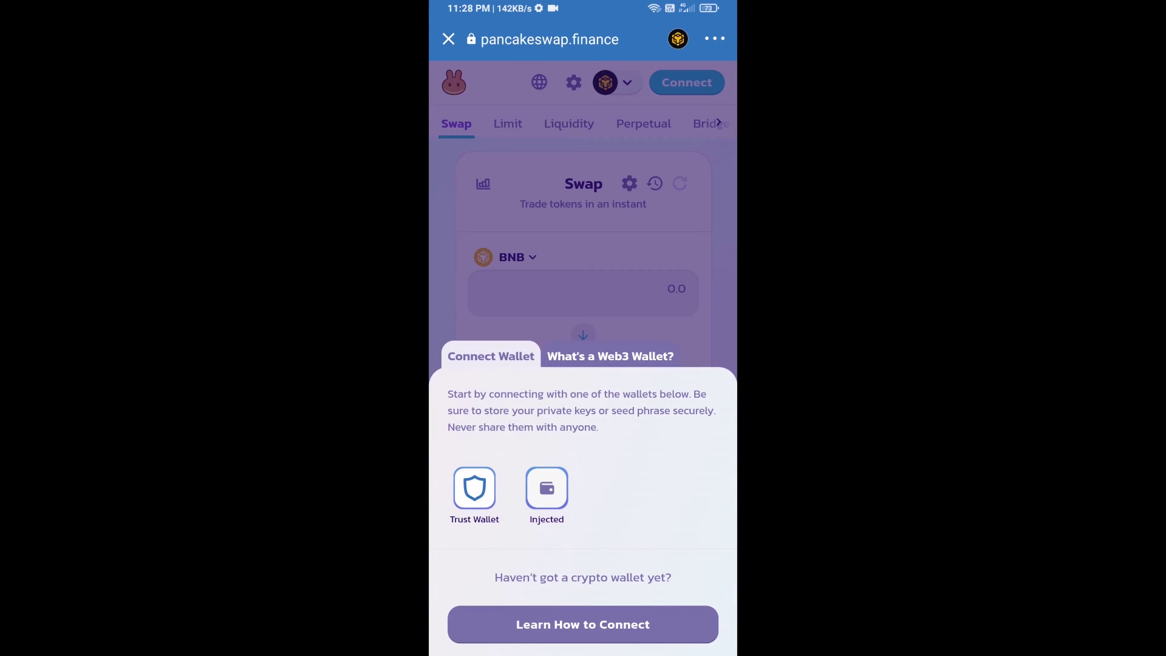
pyautogui.click(475, 489)
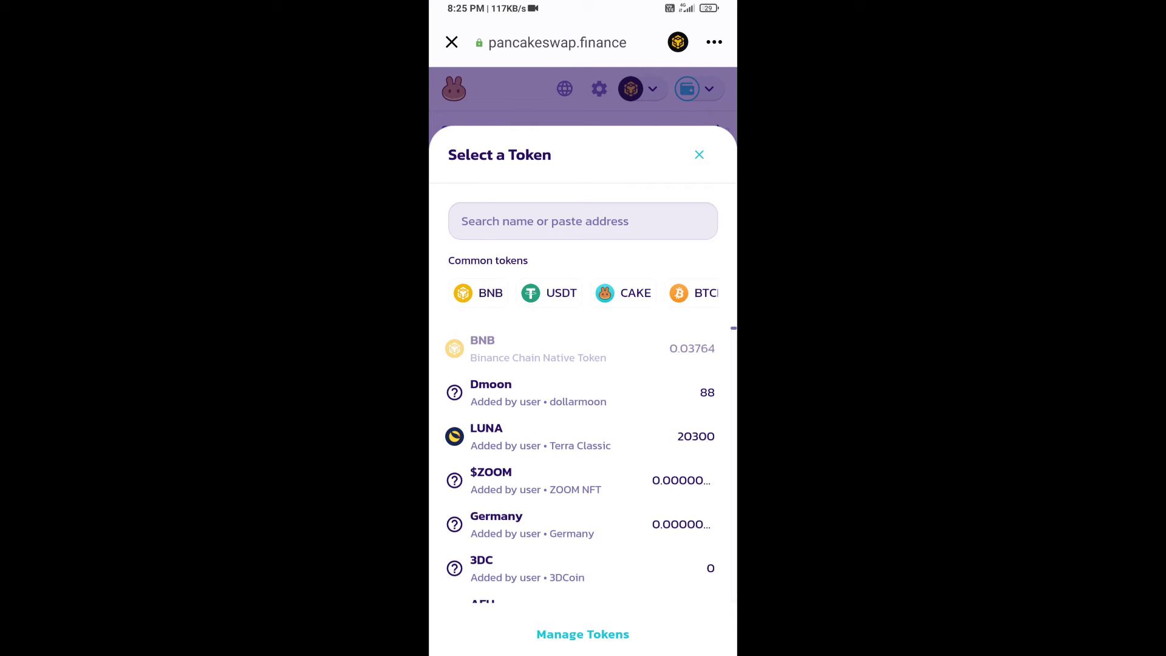
# Copy Catcoin BSC's BEP20 contract address from CoinMarketCap and come back to Trust Wallet
pyautogui.hotkey('alt', 'Tab')
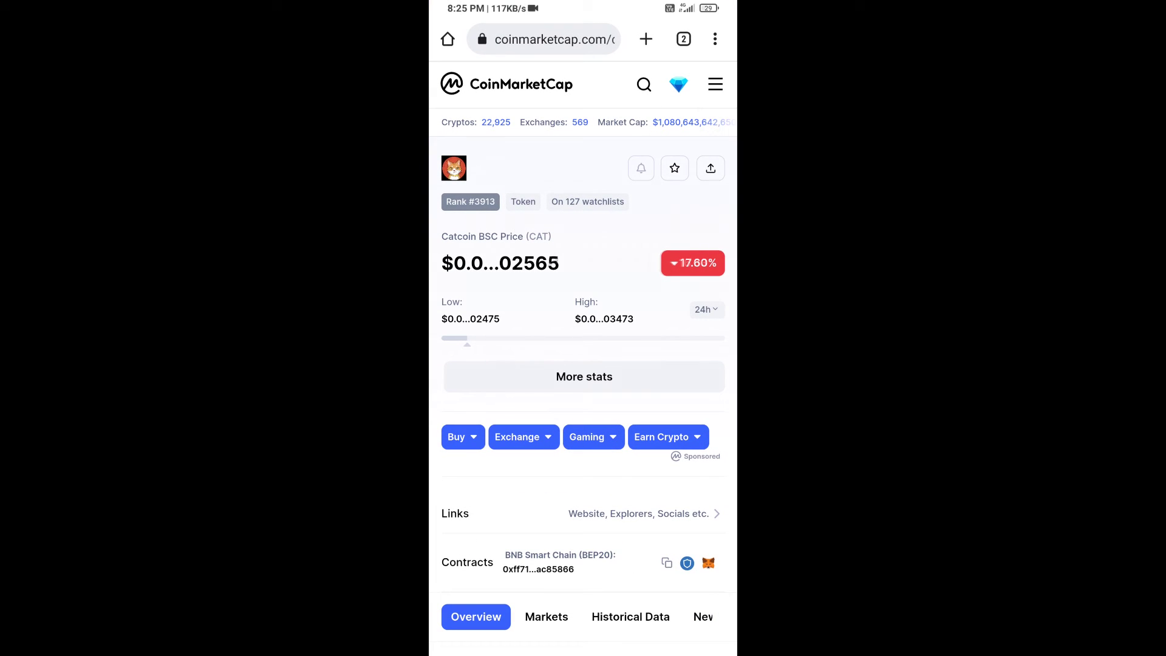
pyautogui.click(667, 562)
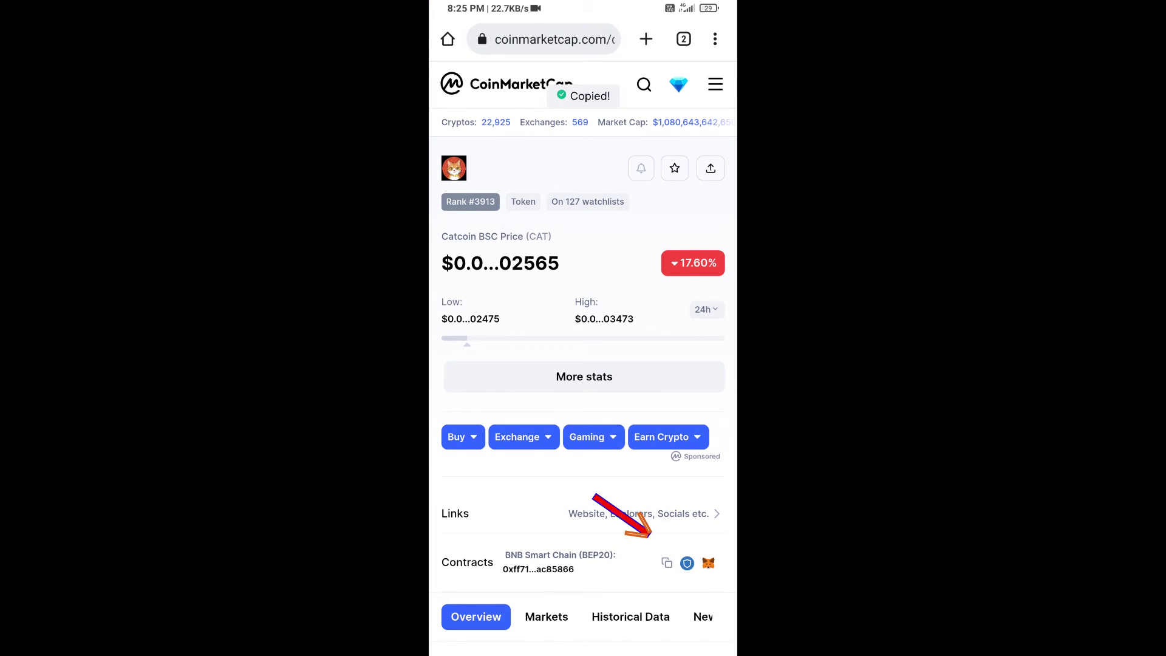
pyautogui.hotkey('alt', 'Tab')
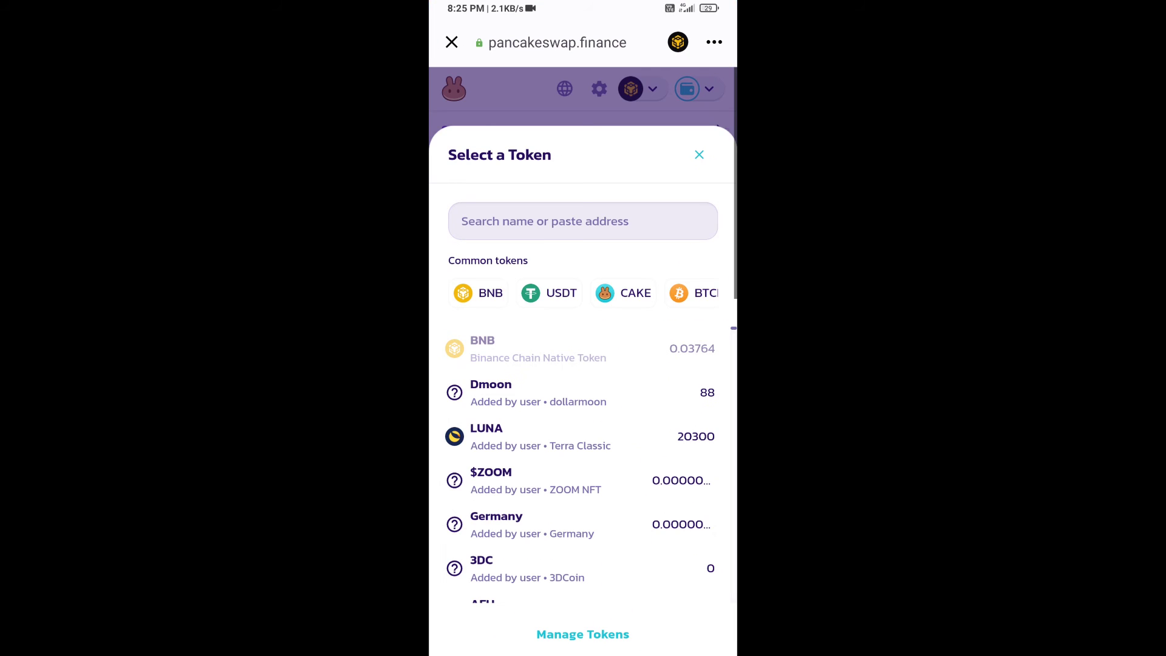
# Paste the copied contract address into token search and import Cat, accepting the risk warning
pyautogui.click(460, 221)
pyautogui.click(468, 187)
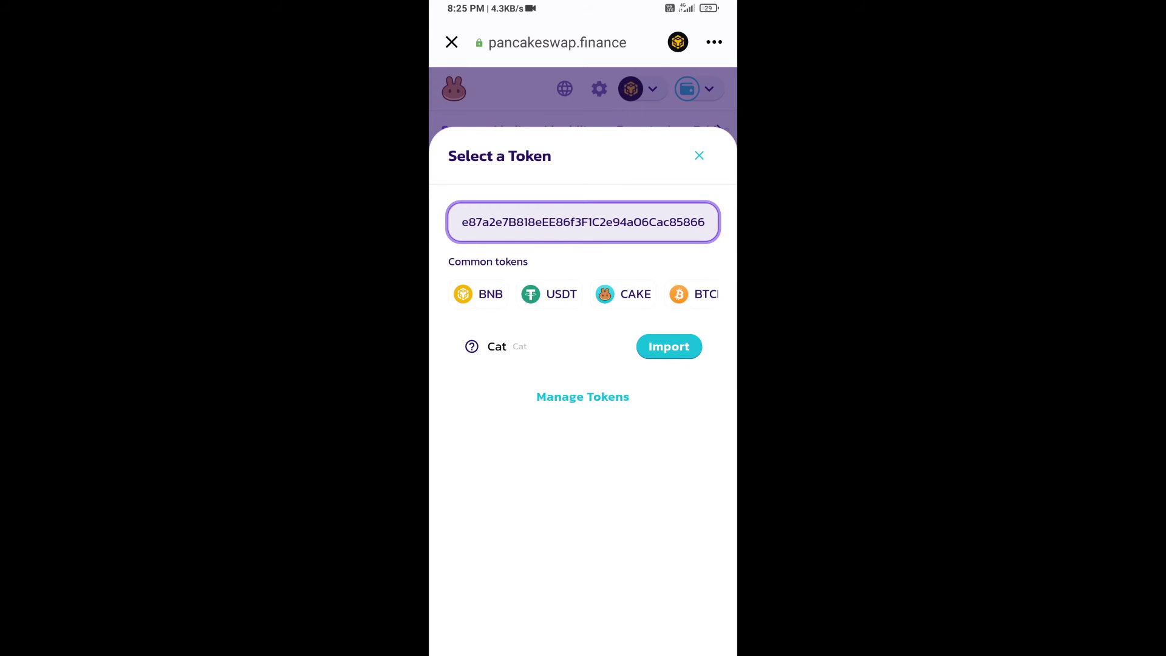
pyautogui.click(669, 347)
pyautogui.click(461, 541)
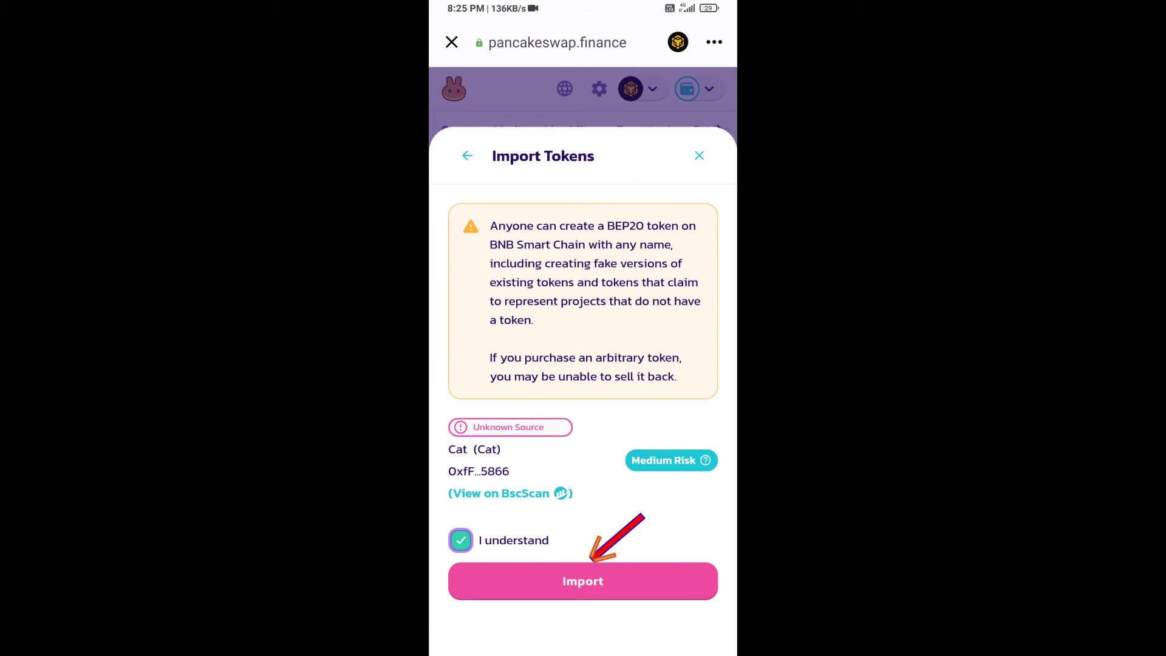
pyautogui.click(582, 582)
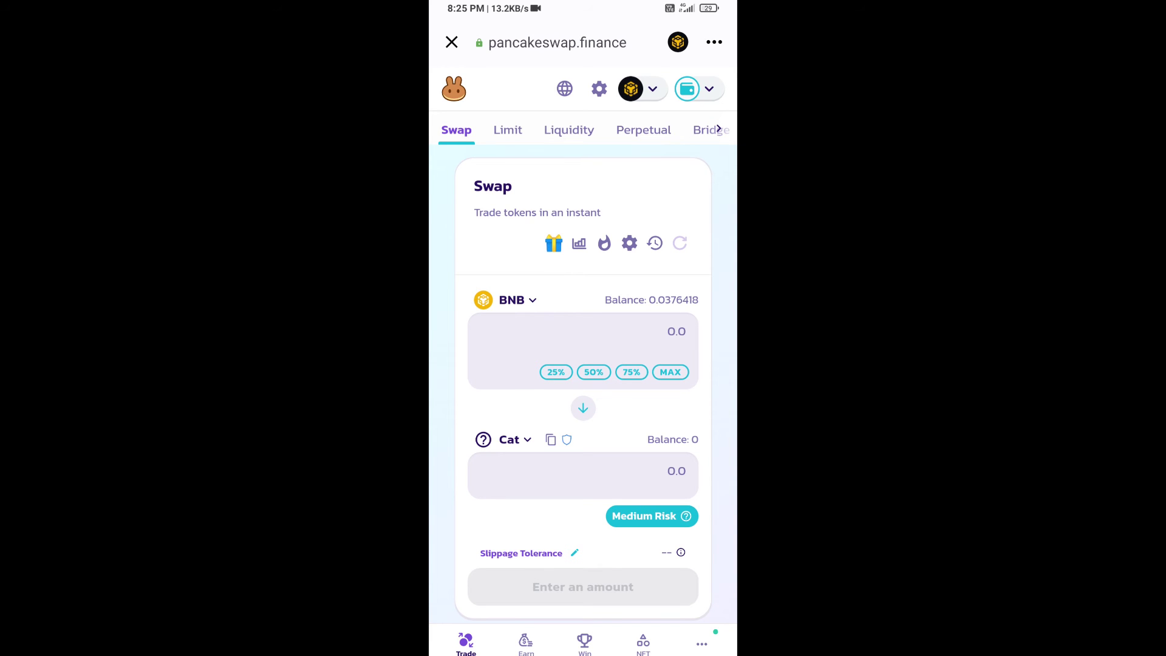
# Change PancakeSwap's slippage tolerance to 5% in the swap settings
pyautogui.click(629, 242)
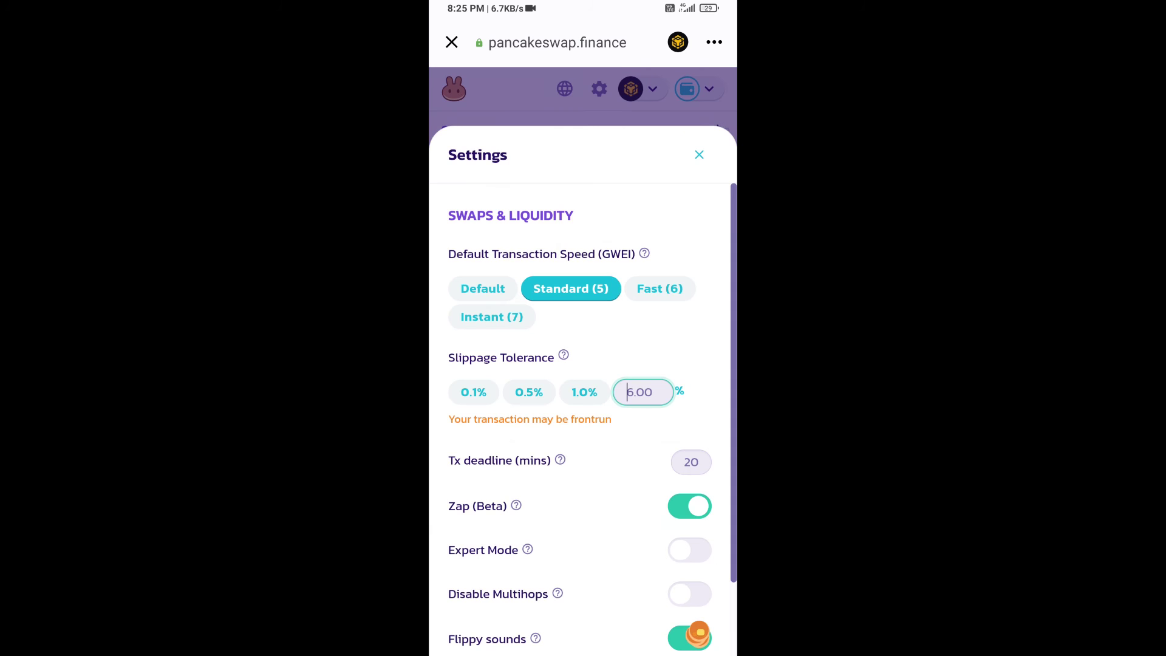
pyautogui.write('5')
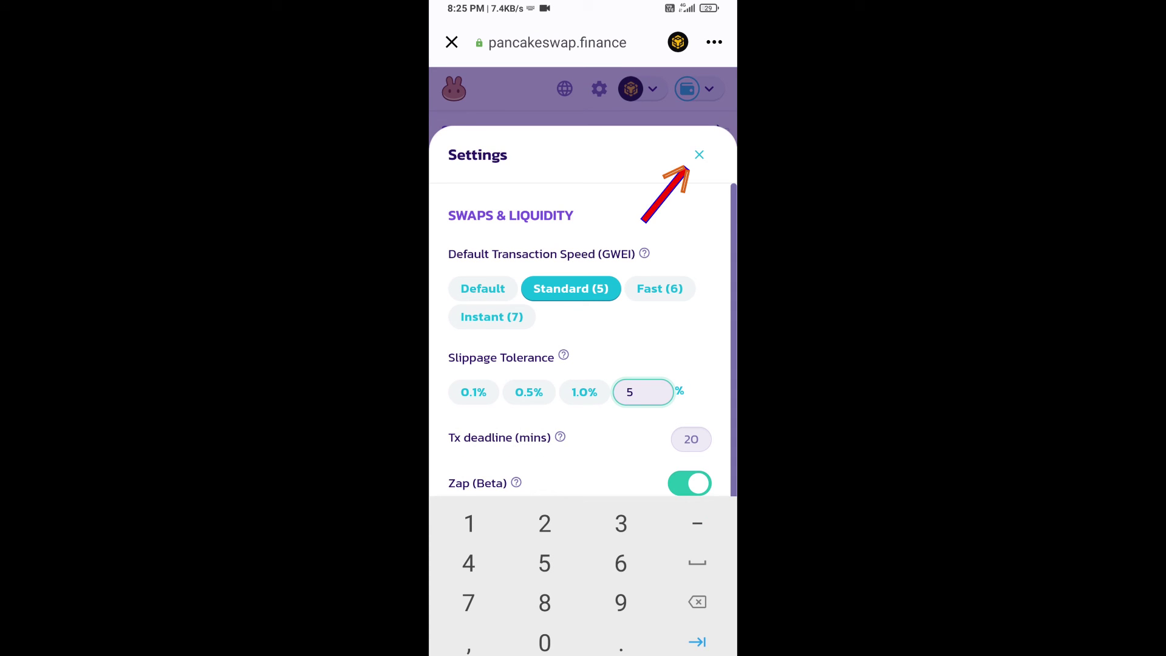
pyautogui.click(699, 155)
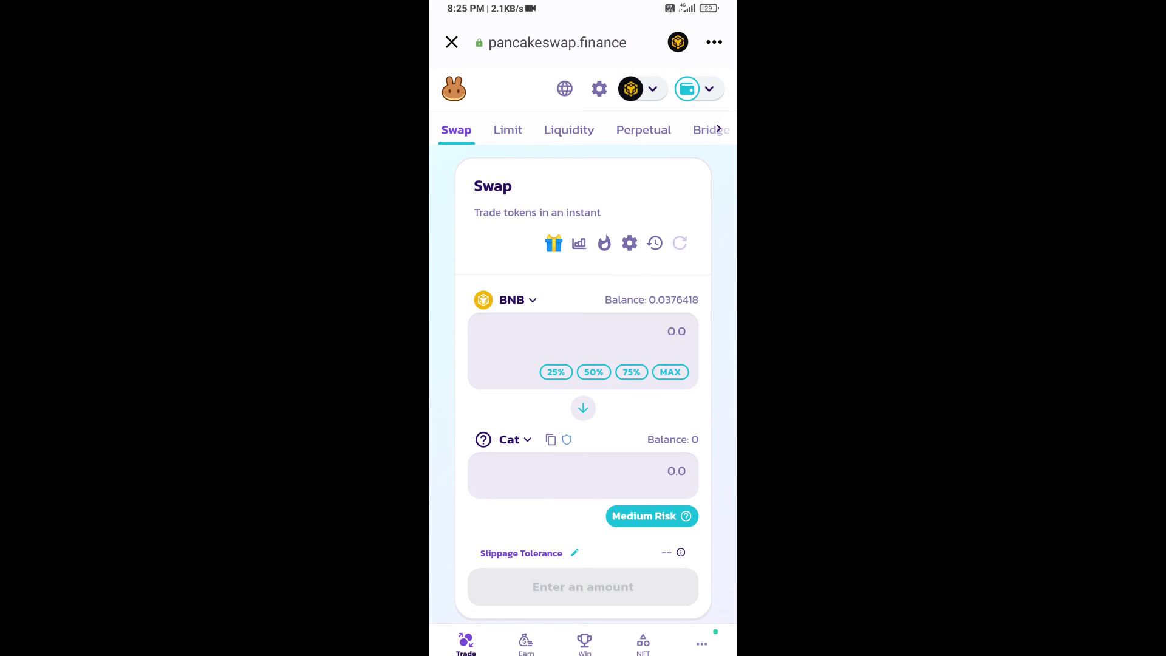
# Enter 0.005 Cat as the amount to receive, then submit and confirm the swap
pyautogui.click(583, 471)
pyautogui.write('0.00')
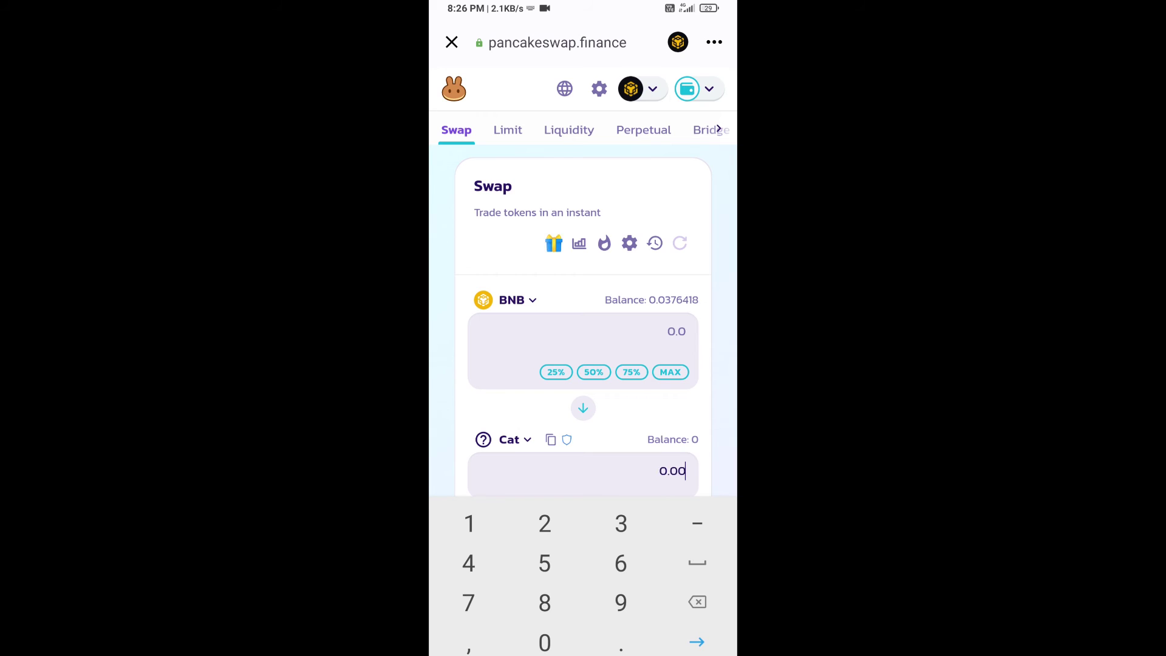
pyautogui.write('5')
pyautogui.scroll(-5, 583, 273)
pyautogui.scroll(-4, 583, 273)
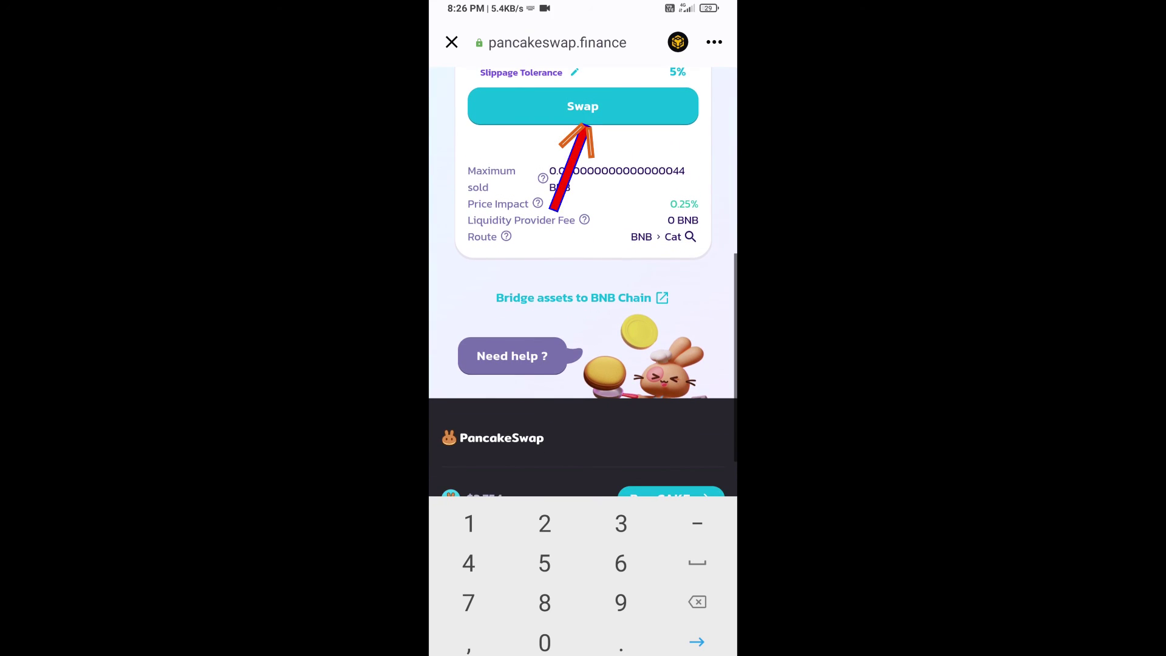
pyautogui.click(584, 105)
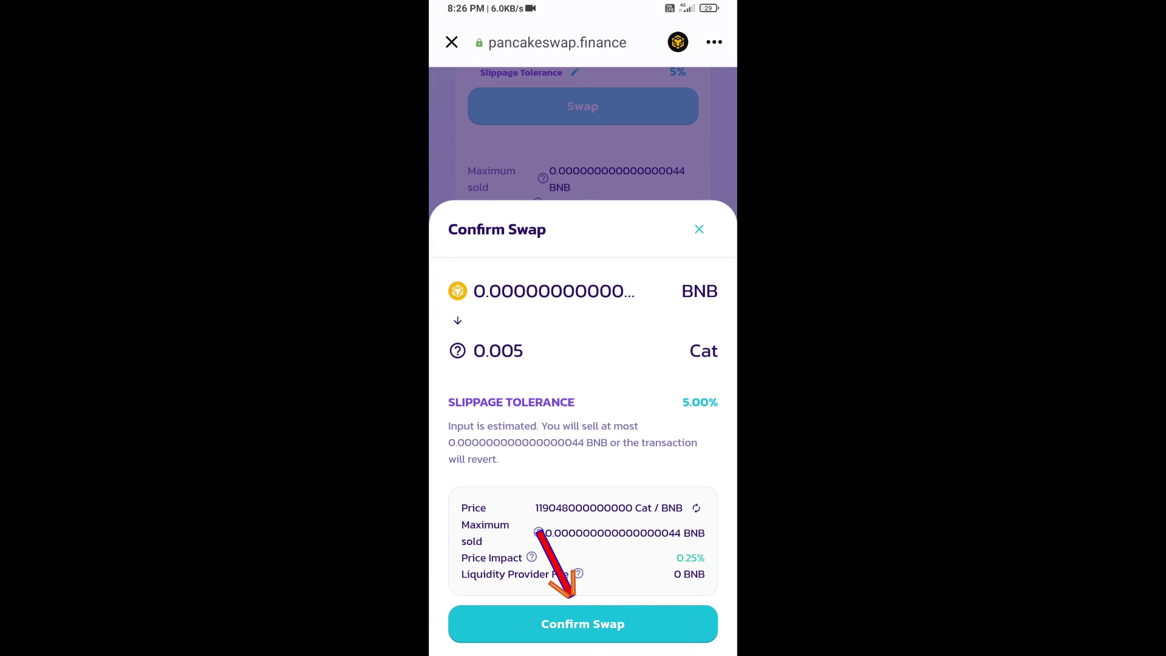
pyautogui.click(583, 624)
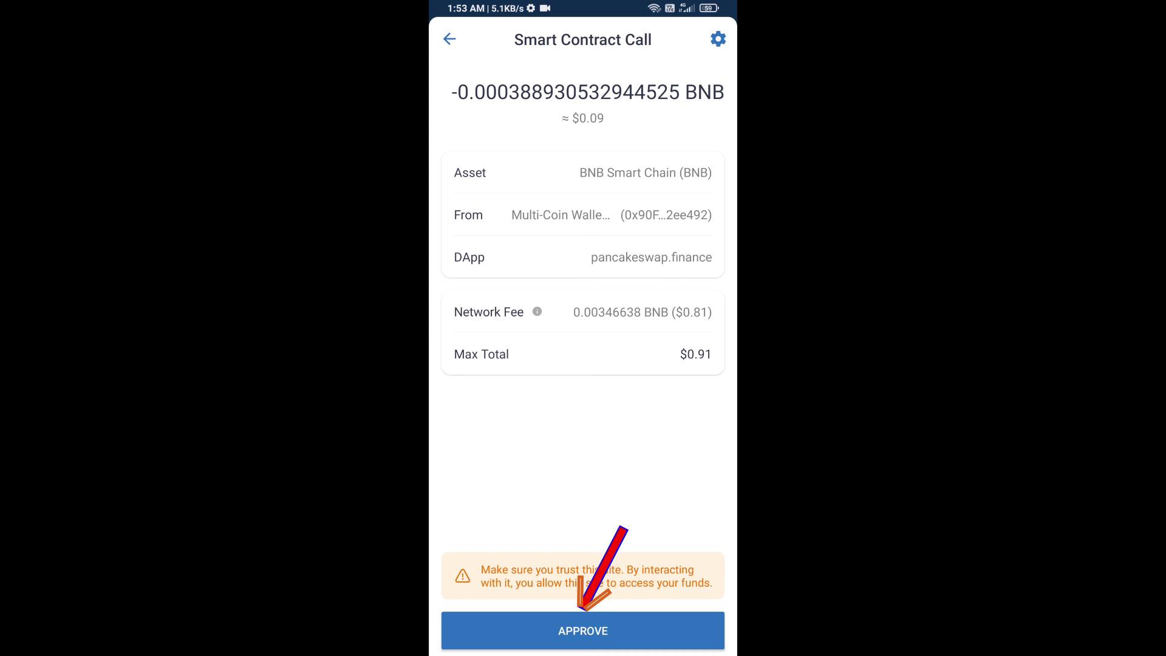
# Approve the smart contract call and add the swapped Cat token to the wallet
pyautogui.click(583, 630)
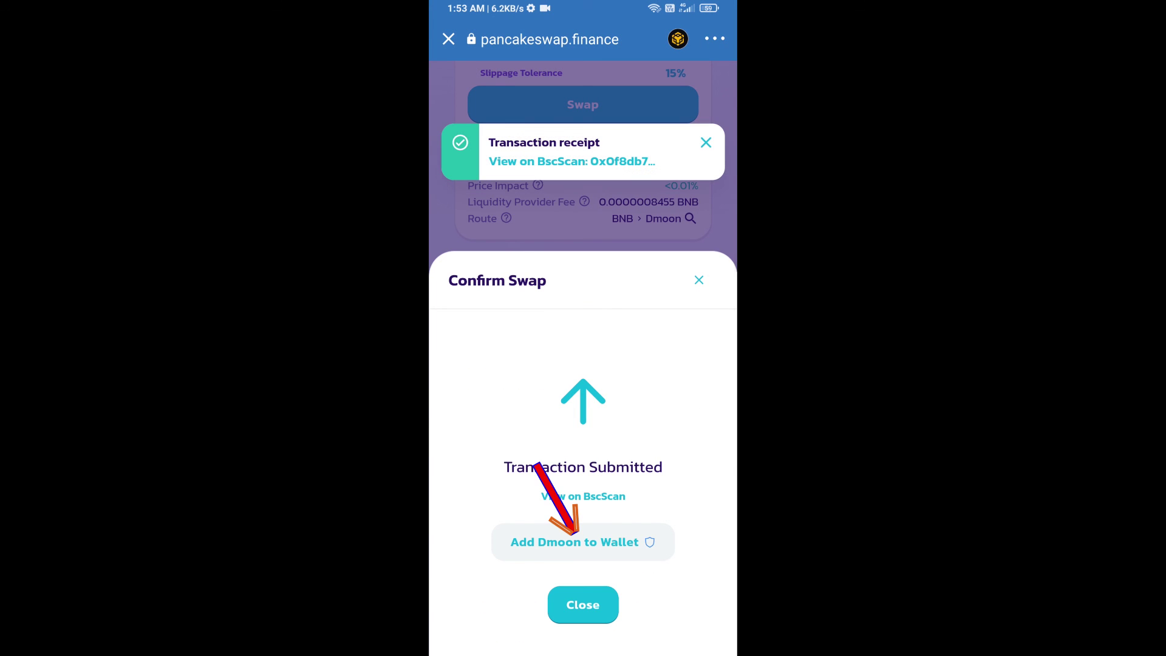
pyautogui.click(574, 541)
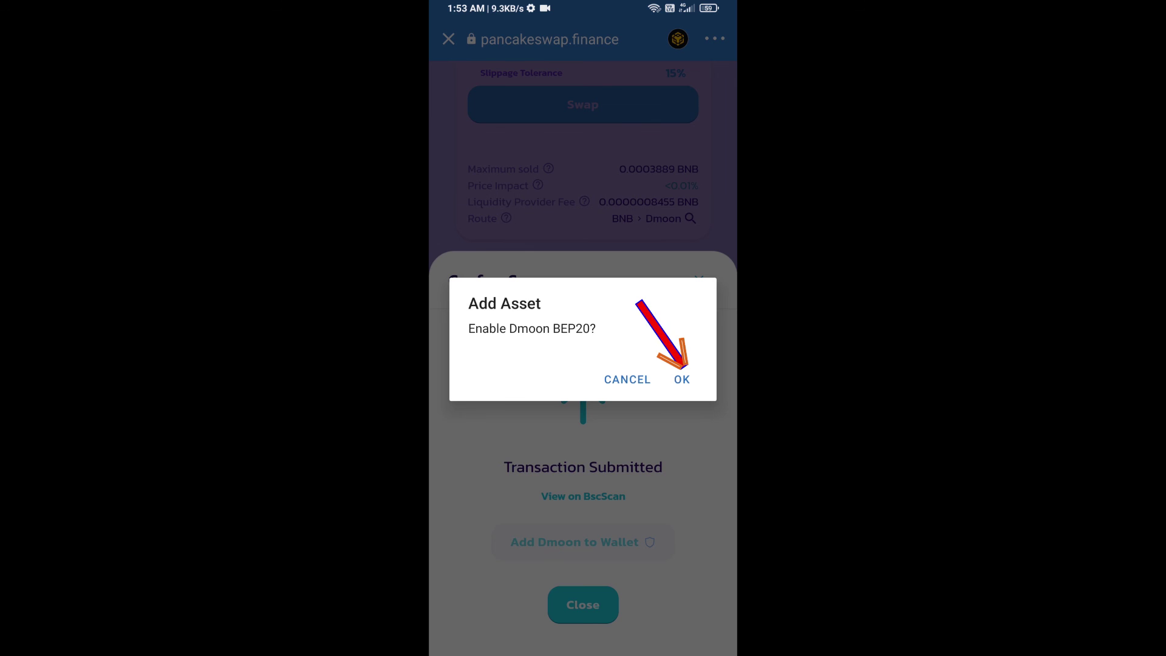